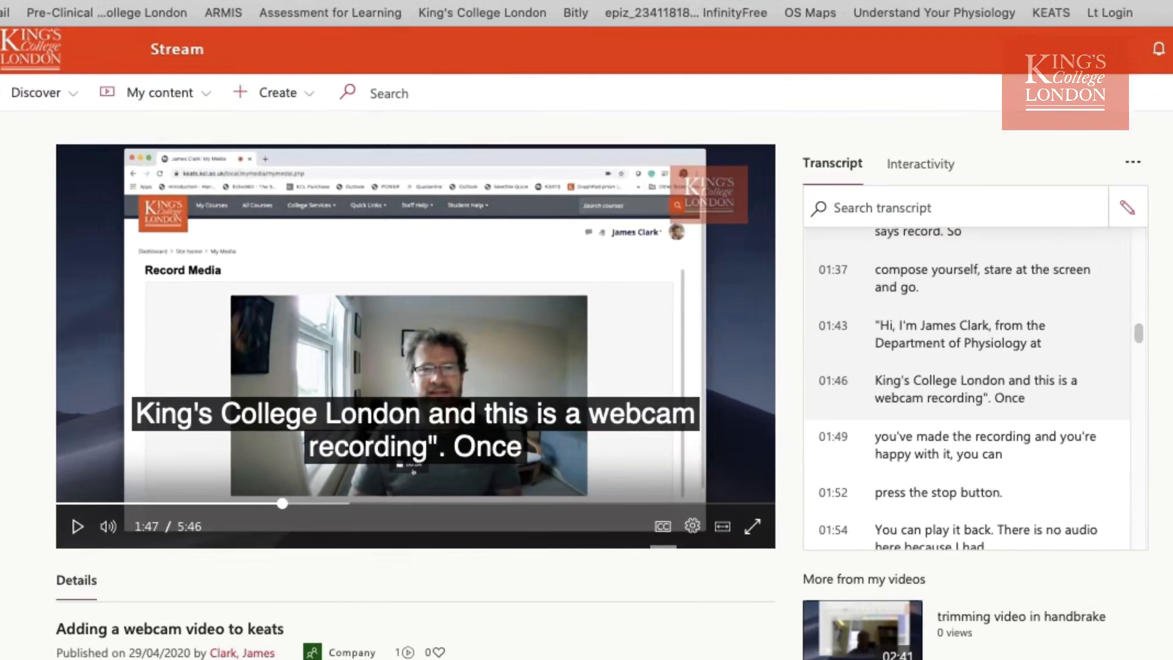
Toggle the video's captions off and back on, and look through its transcript.
click(662, 529)
click(664, 530)
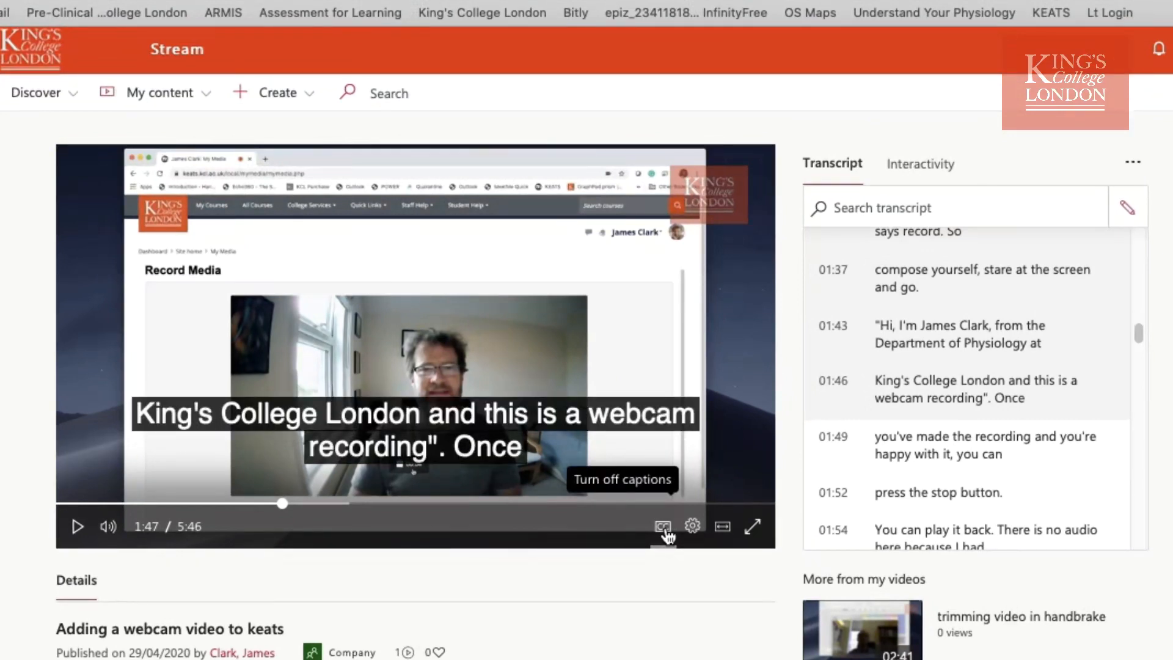
drag(1137, 329, 1136, 411)
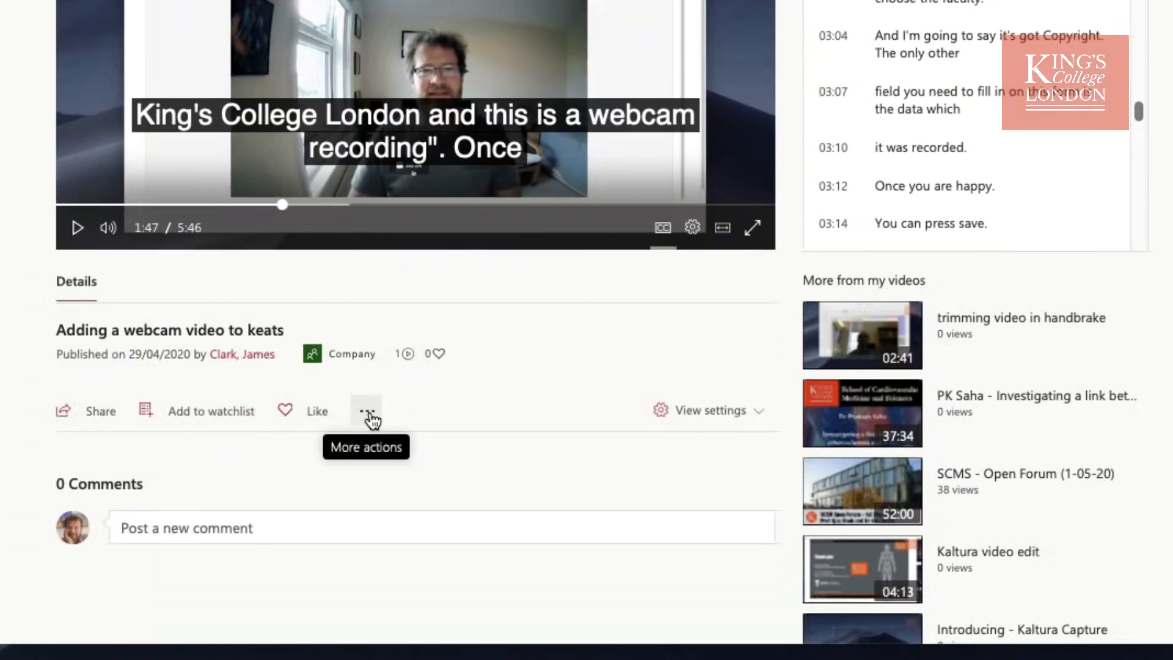
Download the "Adding a webcam video to keats" video and open its details for updating.
click(368, 415)
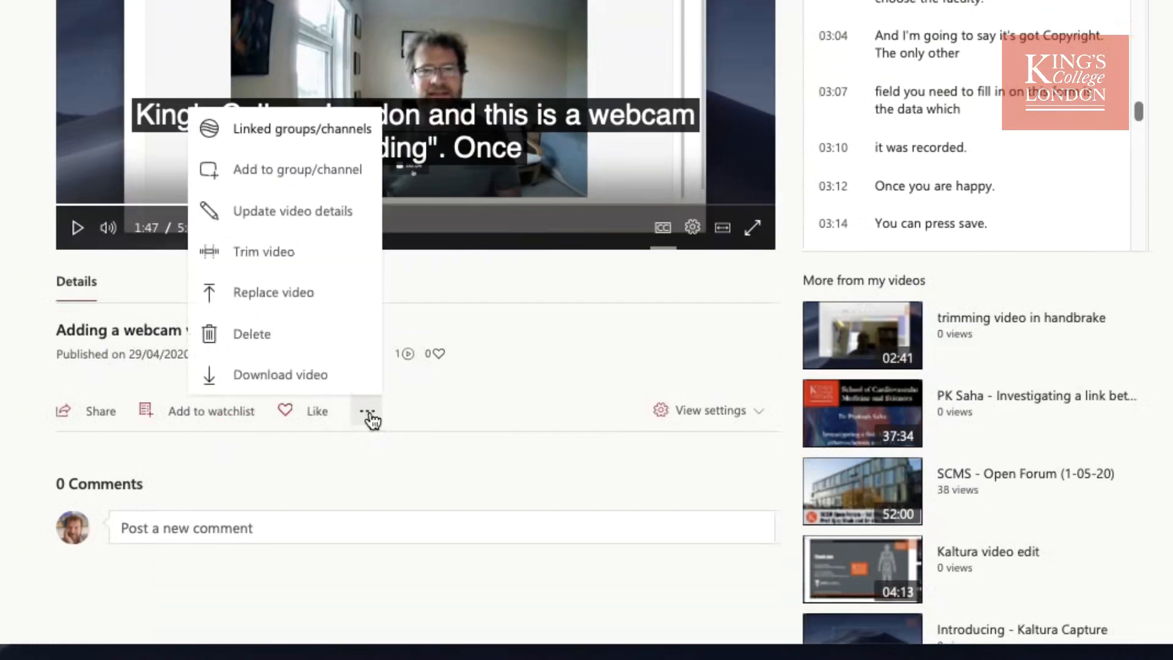
click(339, 376)
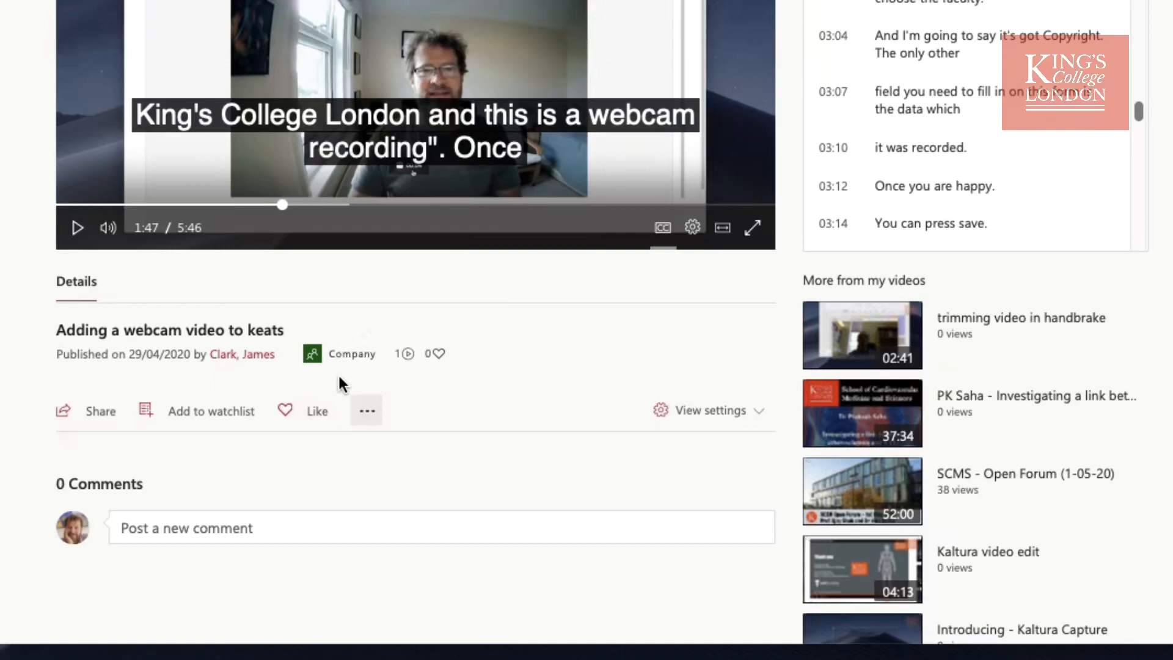
click(370, 418)
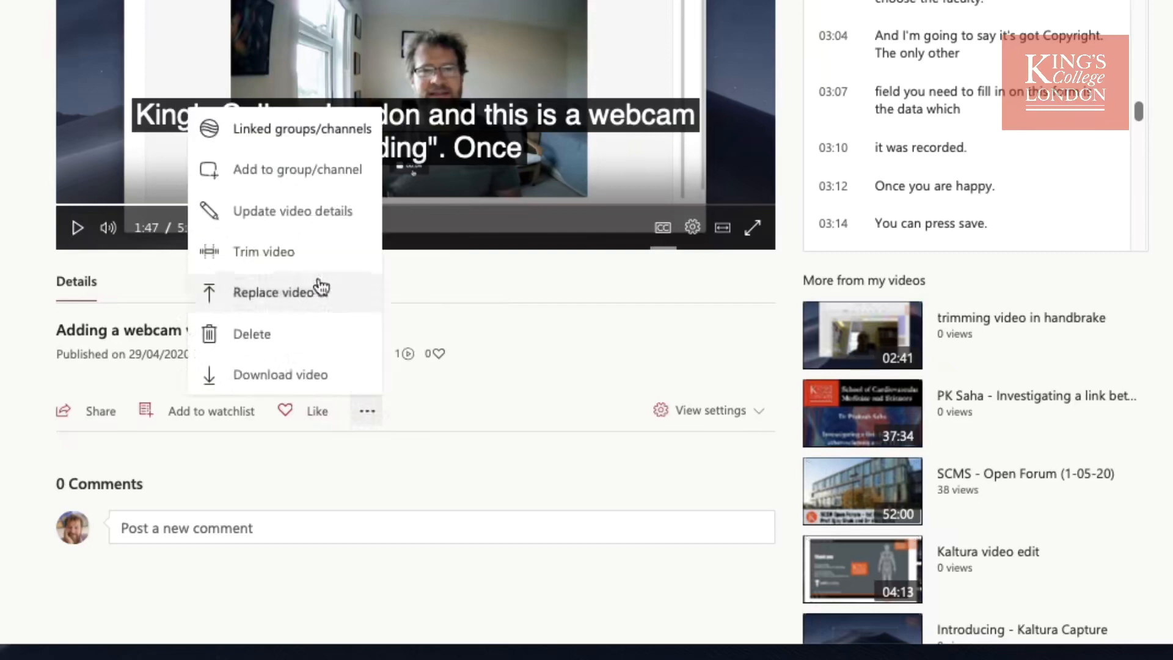
click(322, 213)
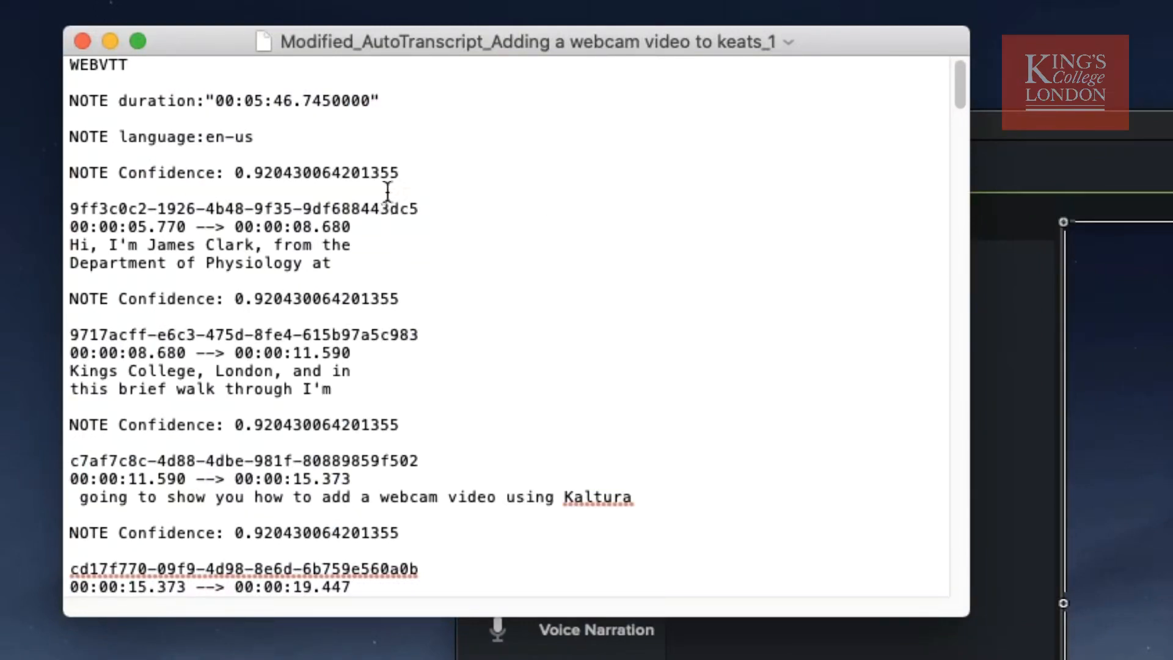
Examine the identifier, timestamp line and caption text of the first cue in the downloaded transcript file in TextEdit.
drag(420, 209, 69, 211)
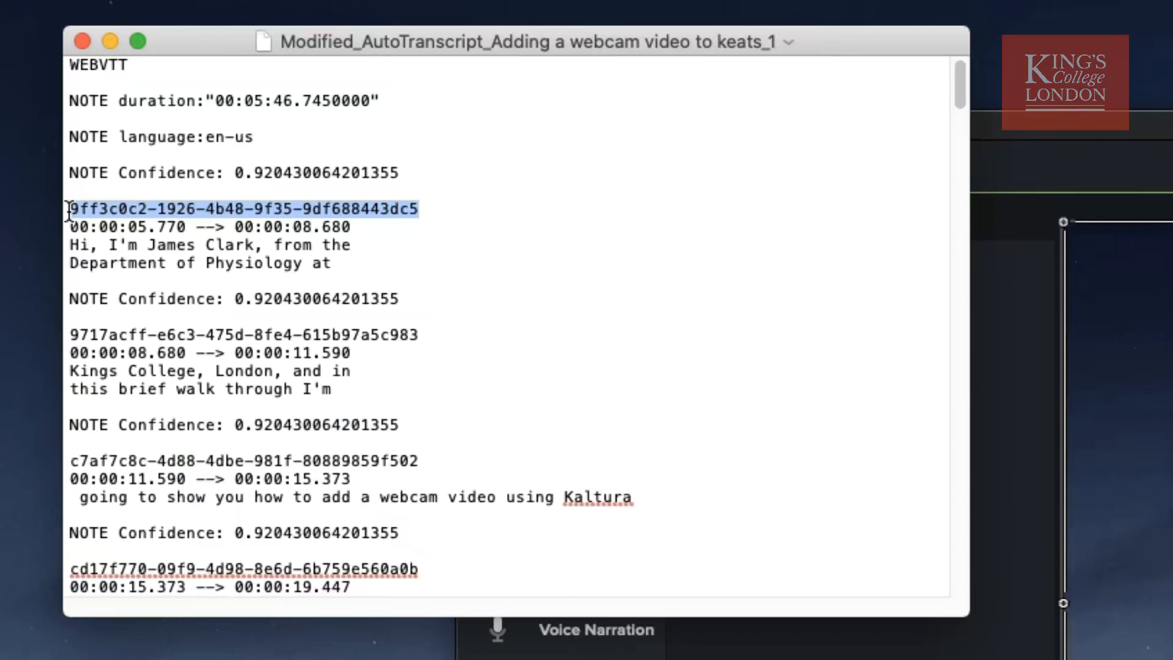
drag(353, 227, 70, 229)
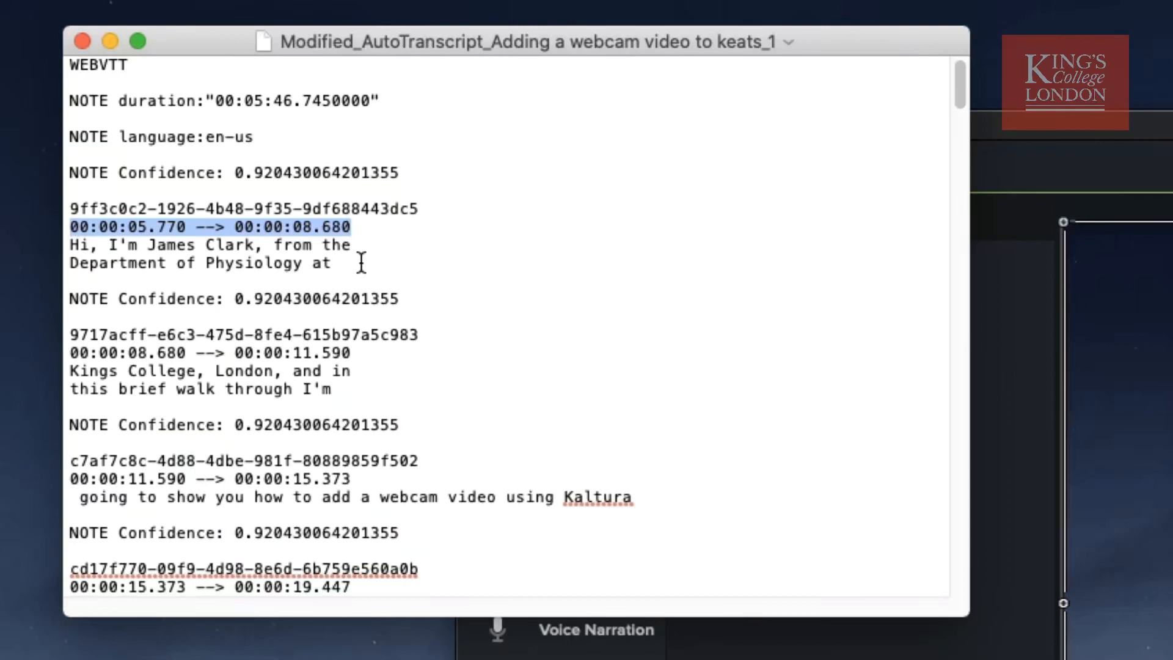
key(Down)
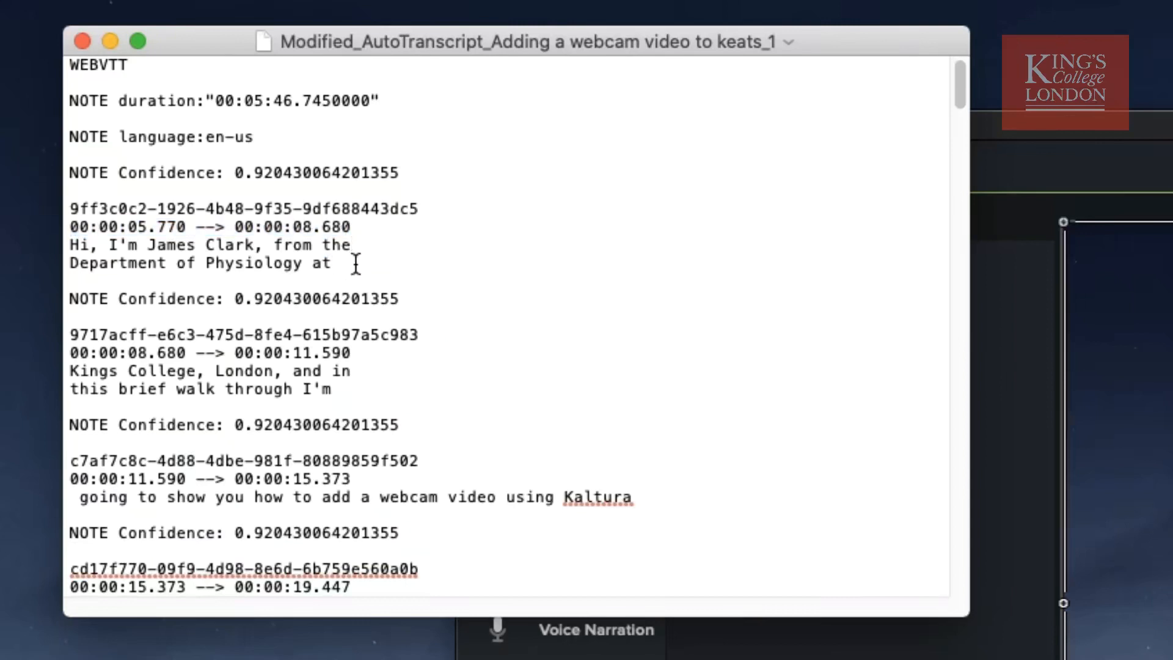
drag(323, 228, 315, 230)
click(358, 278)
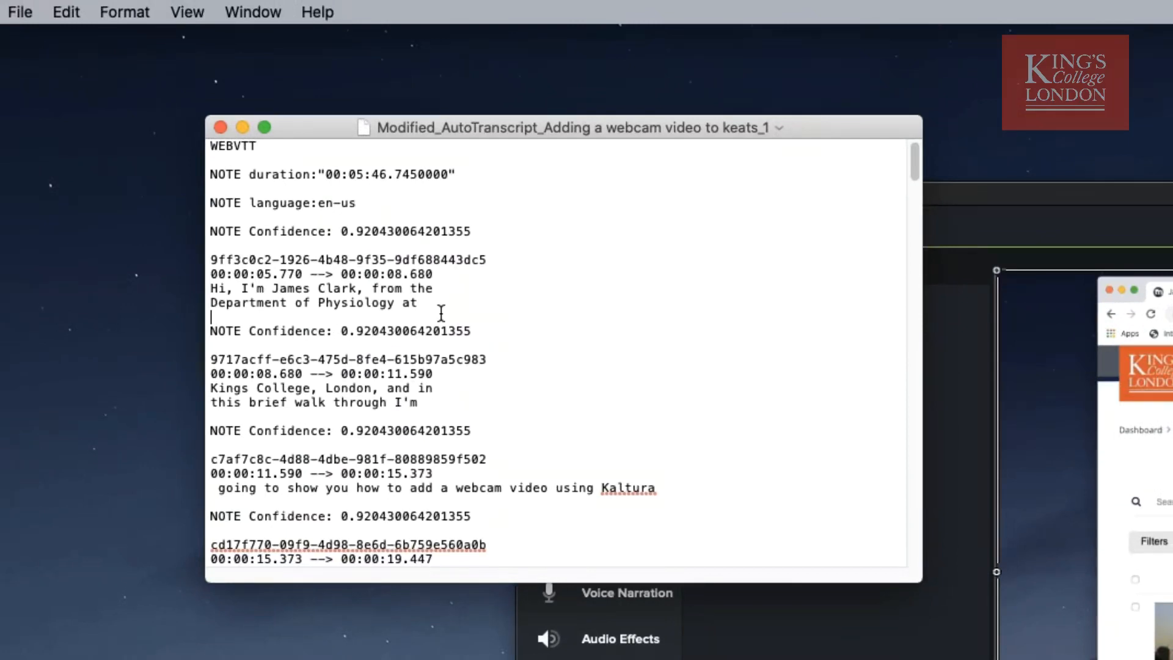
Replace every full stop with a comma throughout the transcript, and close the file with its changes saved.
click(71, 13)
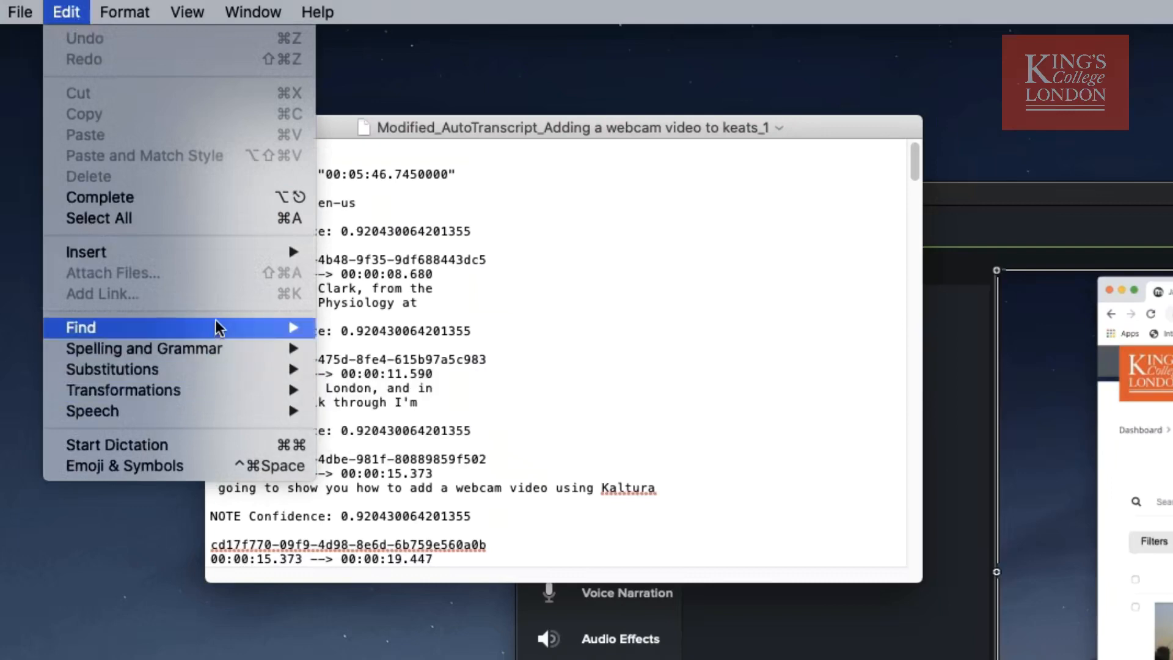
mouse_move(309, 328)
click(356, 348)
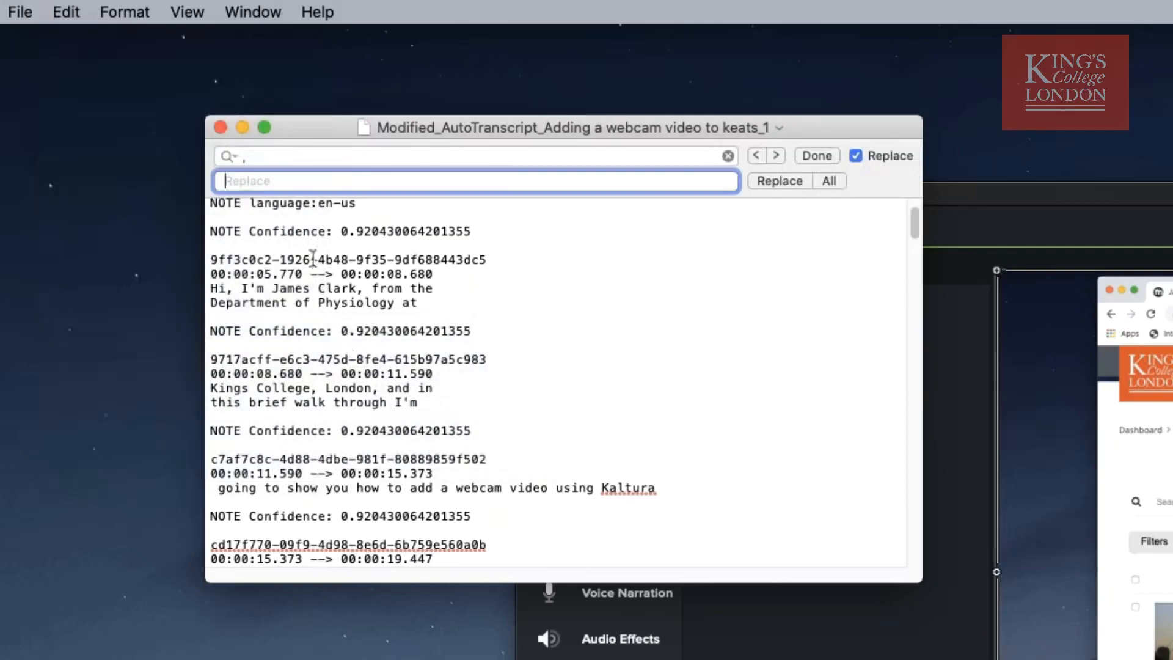
click(260, 156)
text(.)
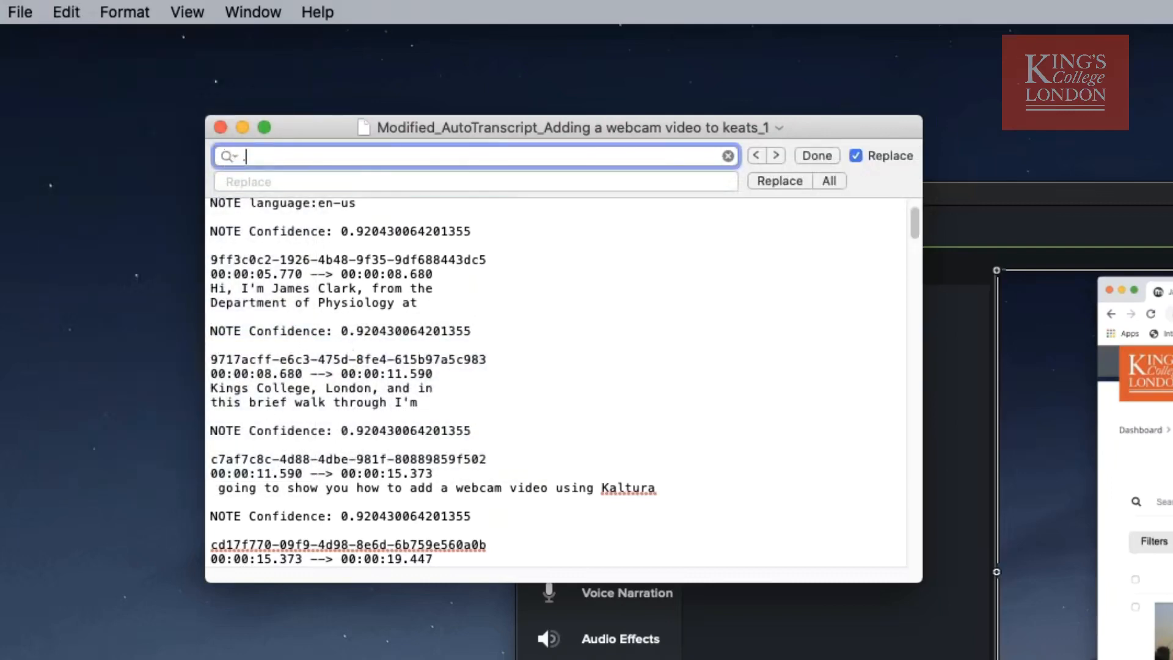
click(255, 180)
text(,)
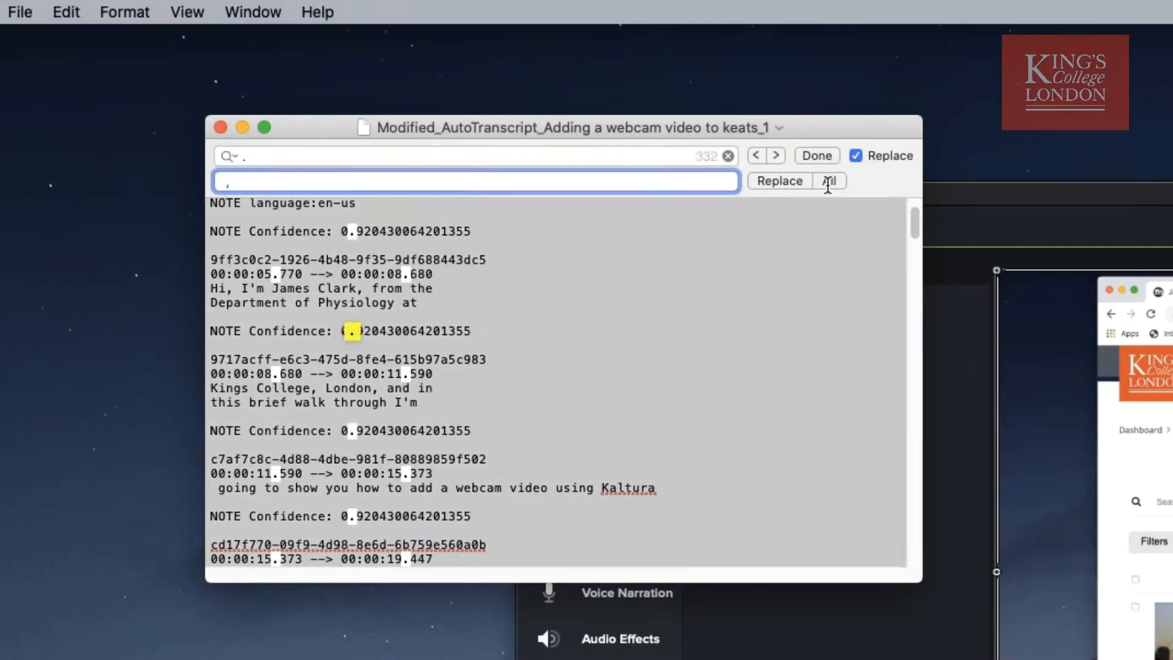
click(828, 181)
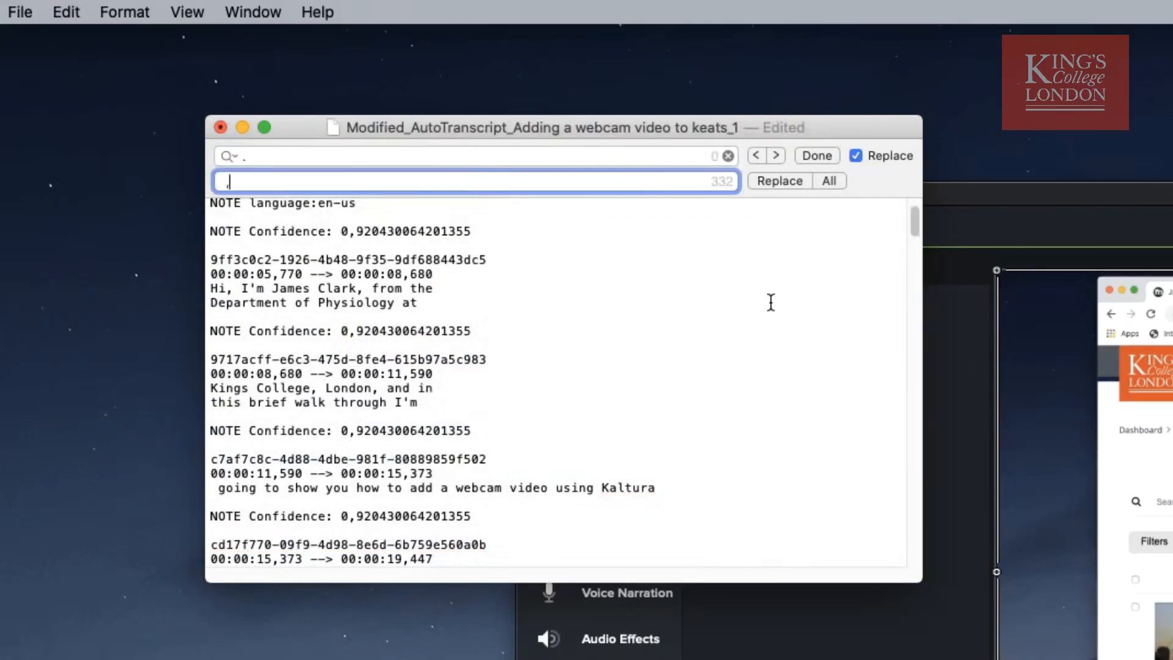
click(221, 126)
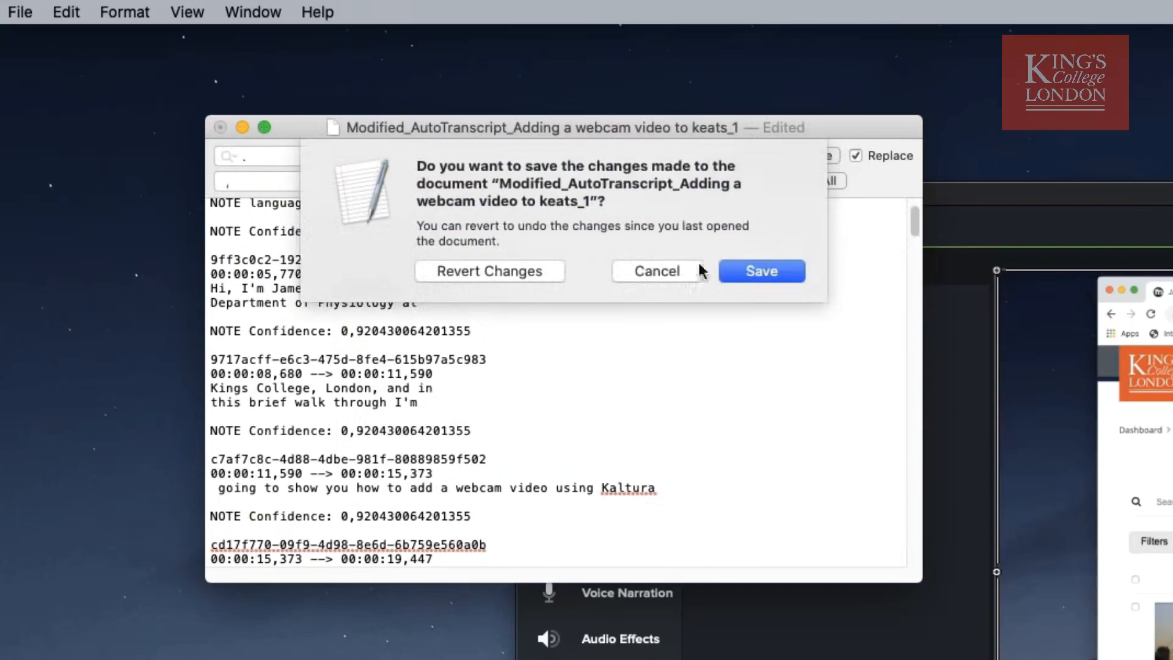
click(785, 277)
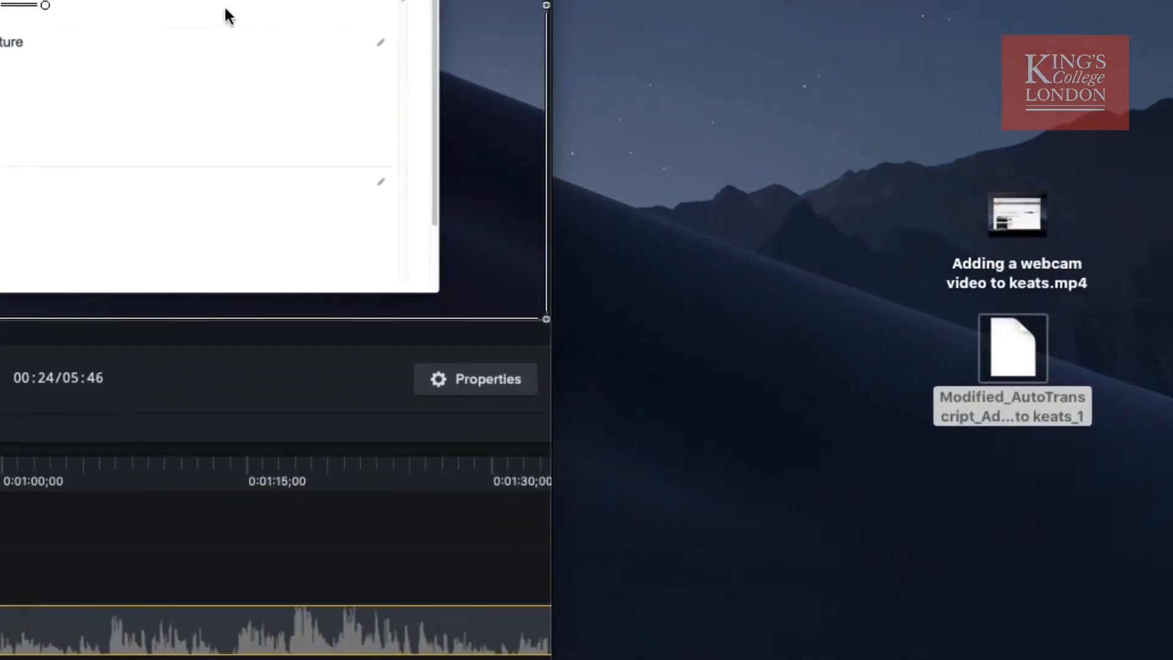
Add the extension .srt to the transcript file's name on the desktop and accept the extension change.
click(1051, 416)
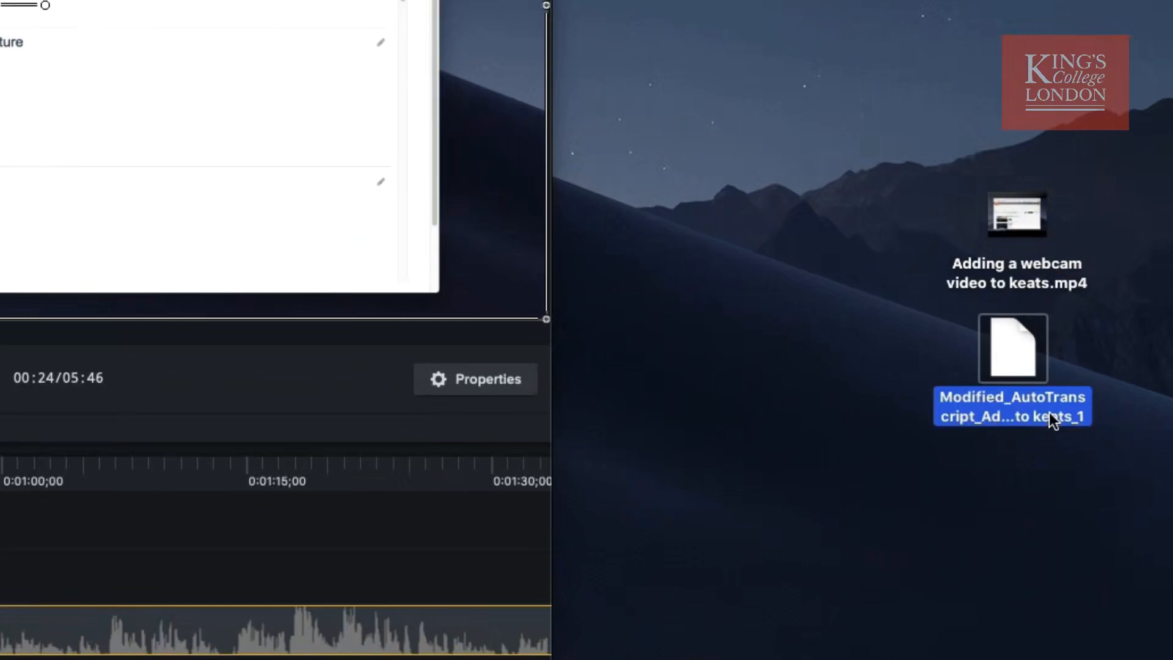
click(1080, 414)
click(1074, 429)
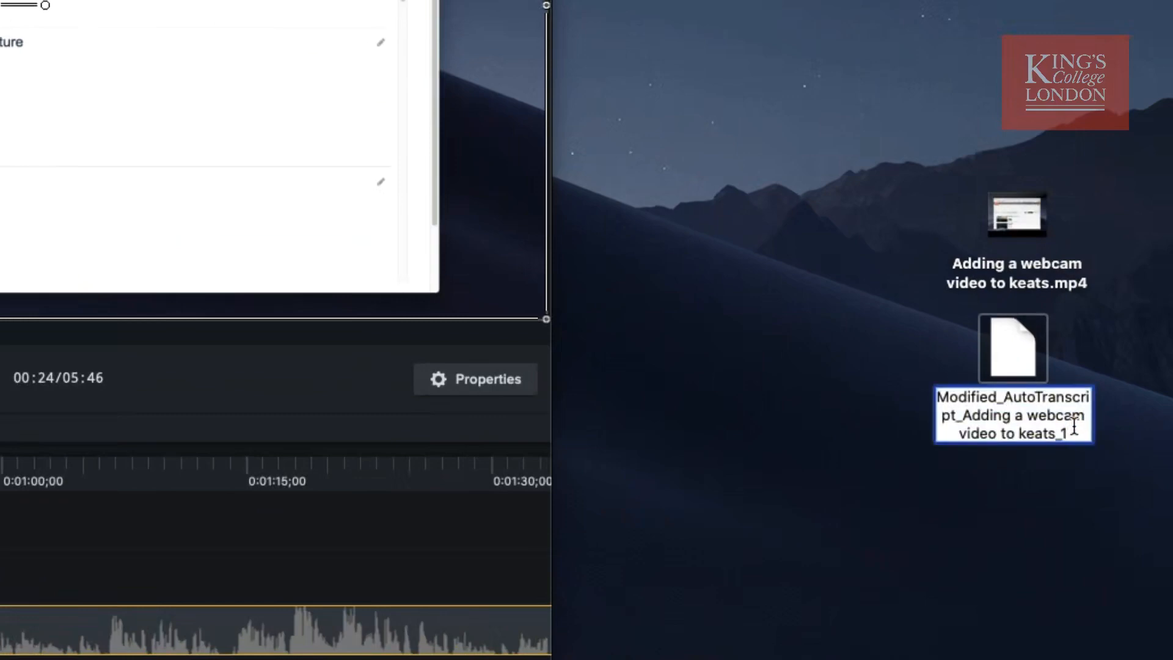
text(.srt)
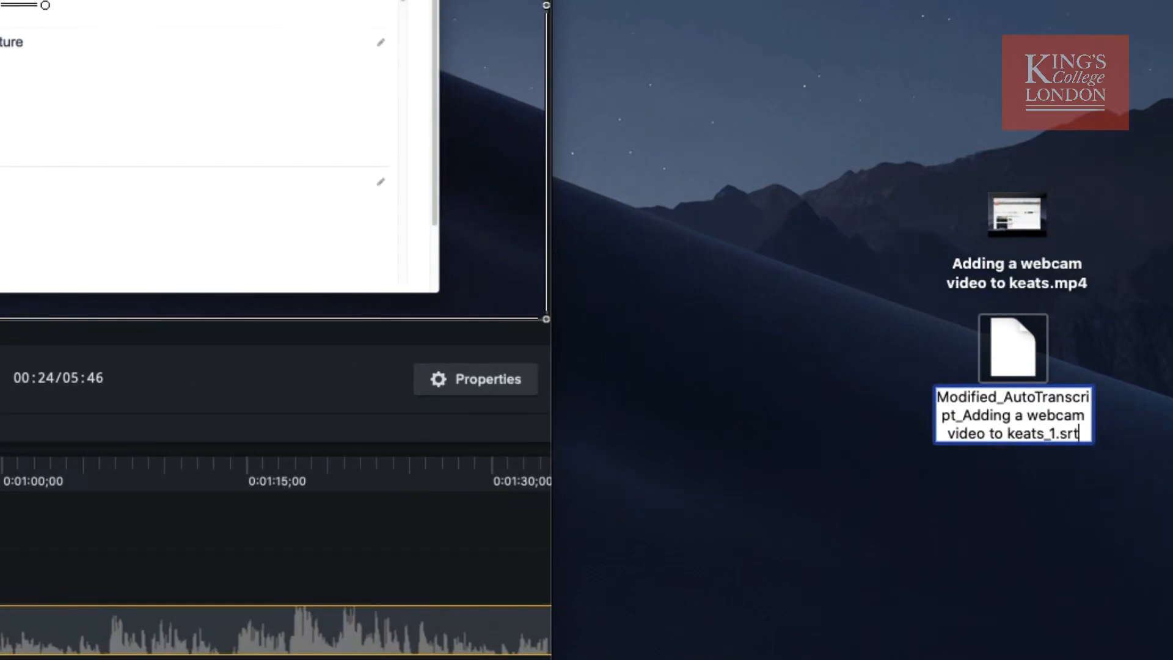
key(Return)
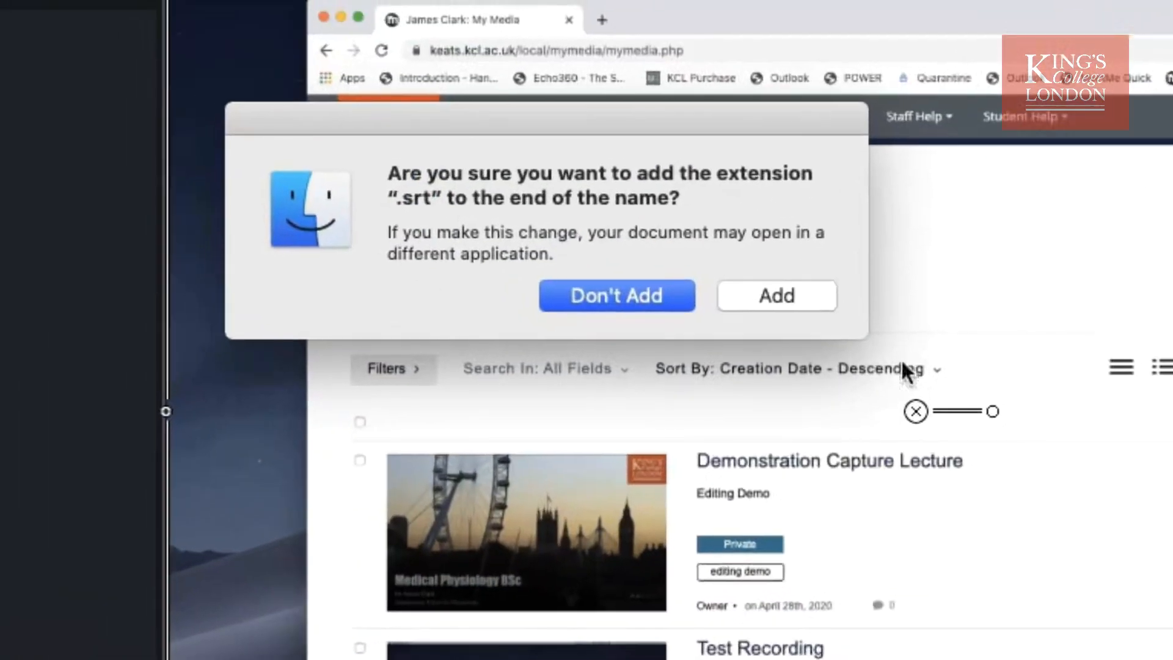
click(784, 296)
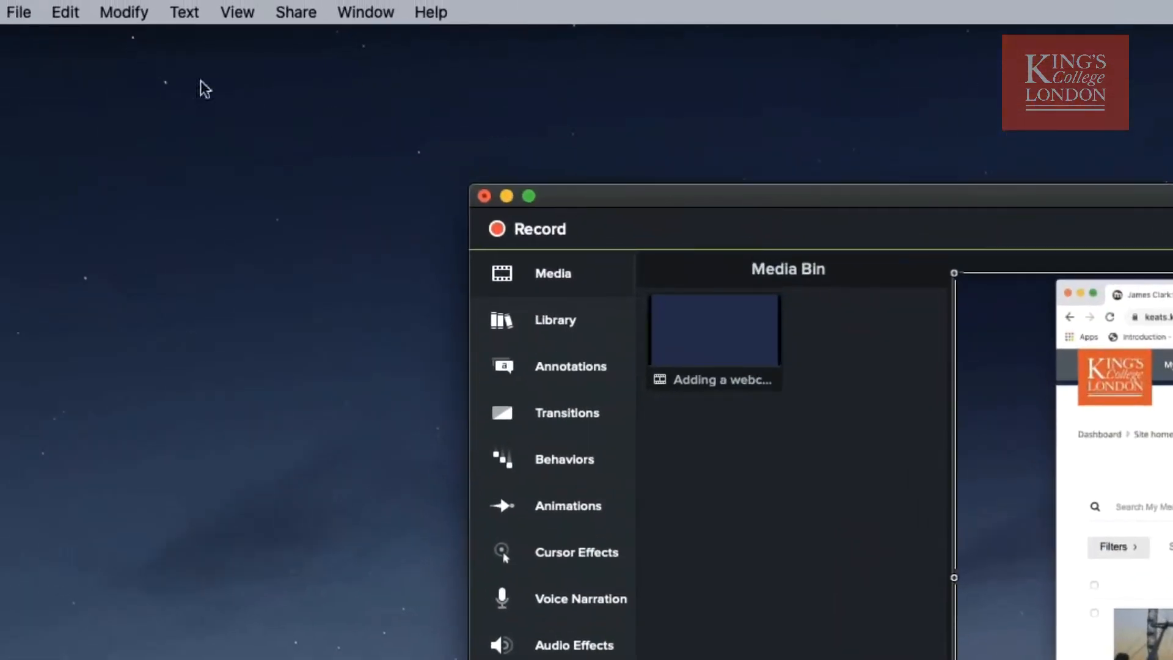
In Camtasia, import the .srt transcript from the desktop as captions and scrub the timeline to about 1:02 to check them.
click(25, 13)
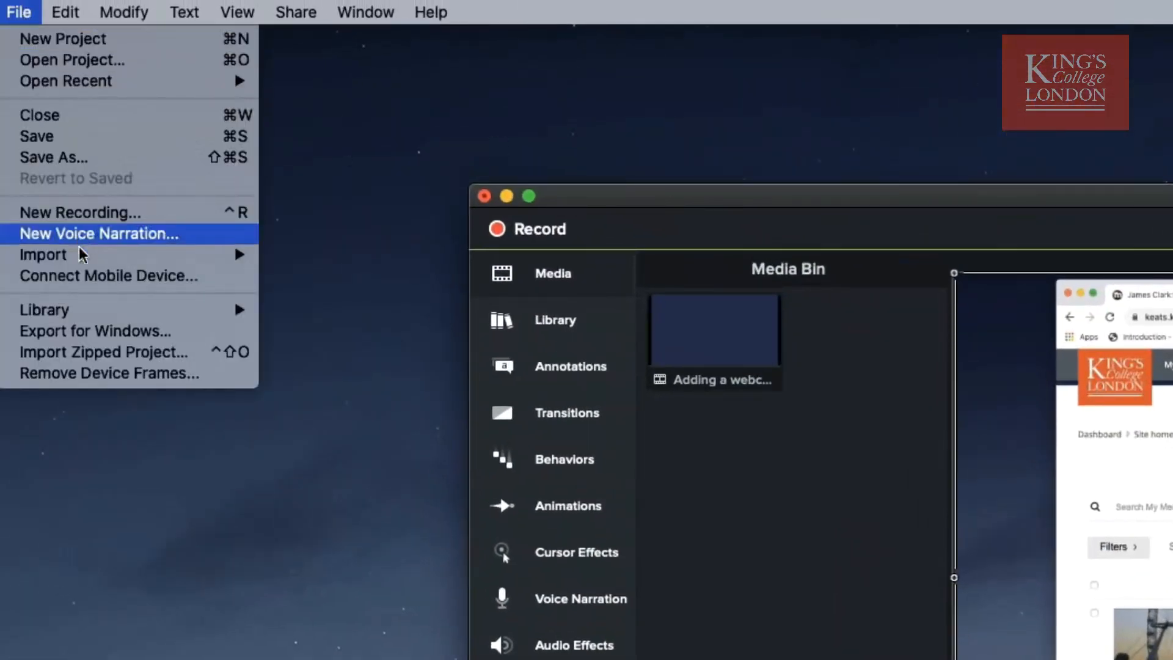
mouse_move(81, 254)
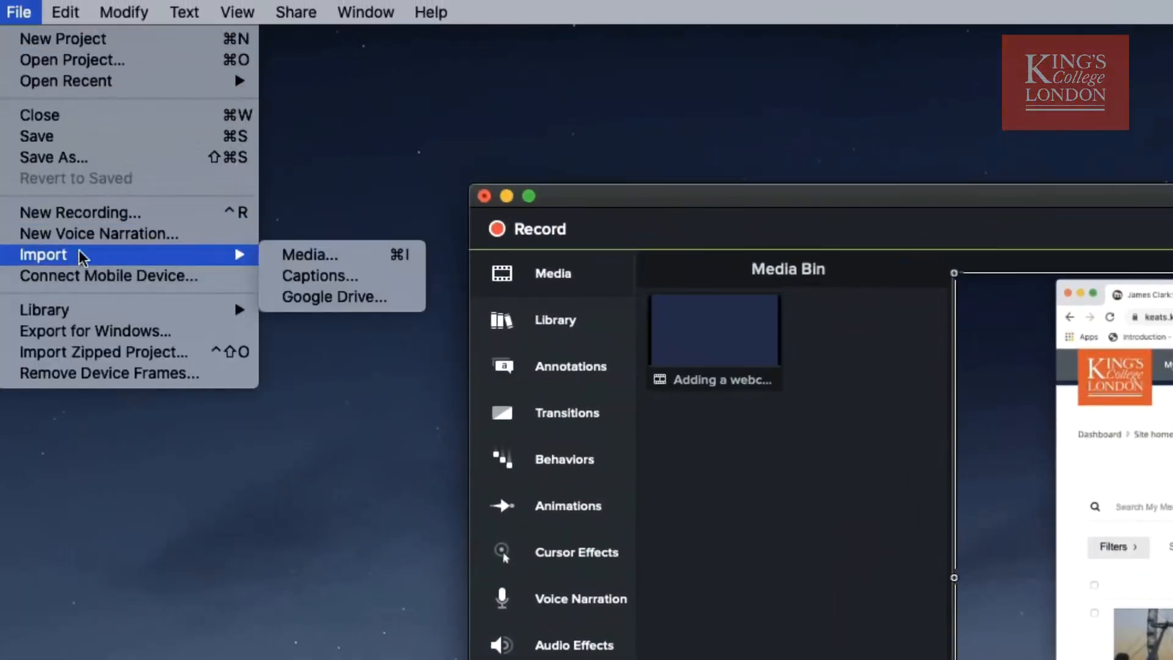
click(339, 275)
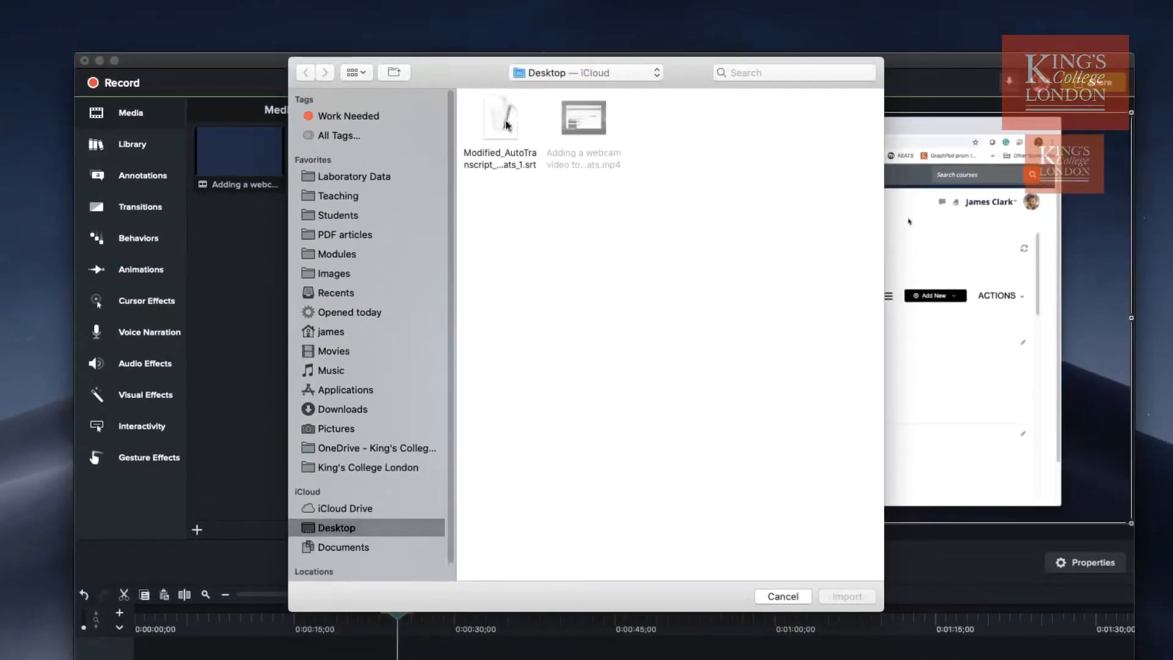
click(526, 152)
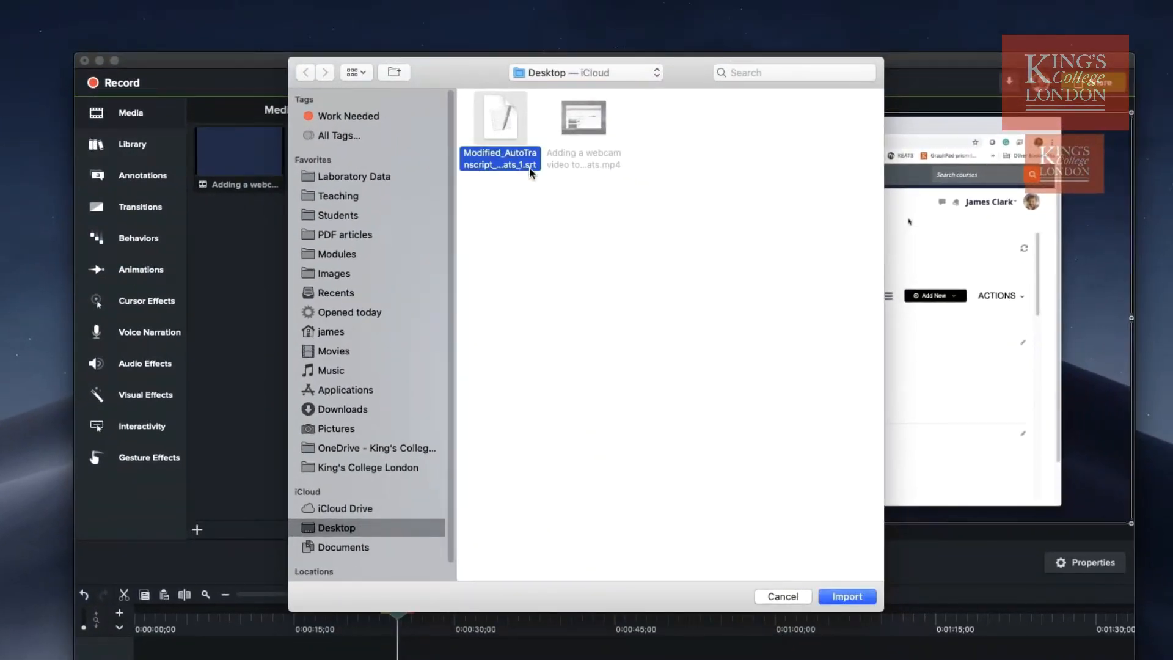
click(855, 596)
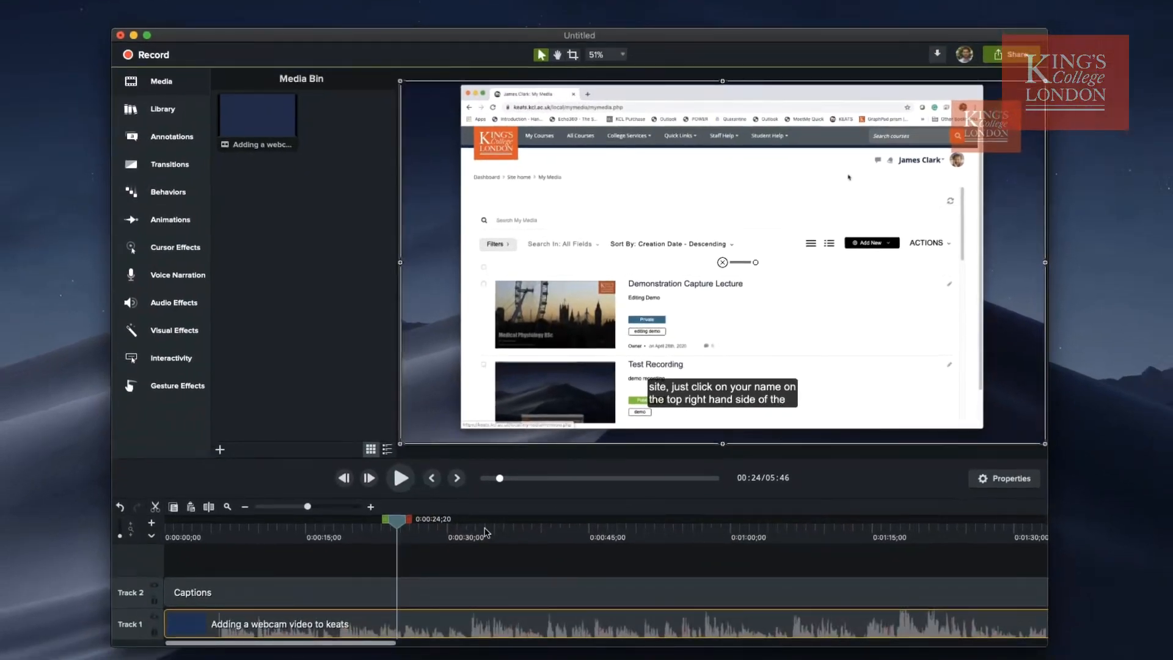
drag(486, 532, 758, 535)
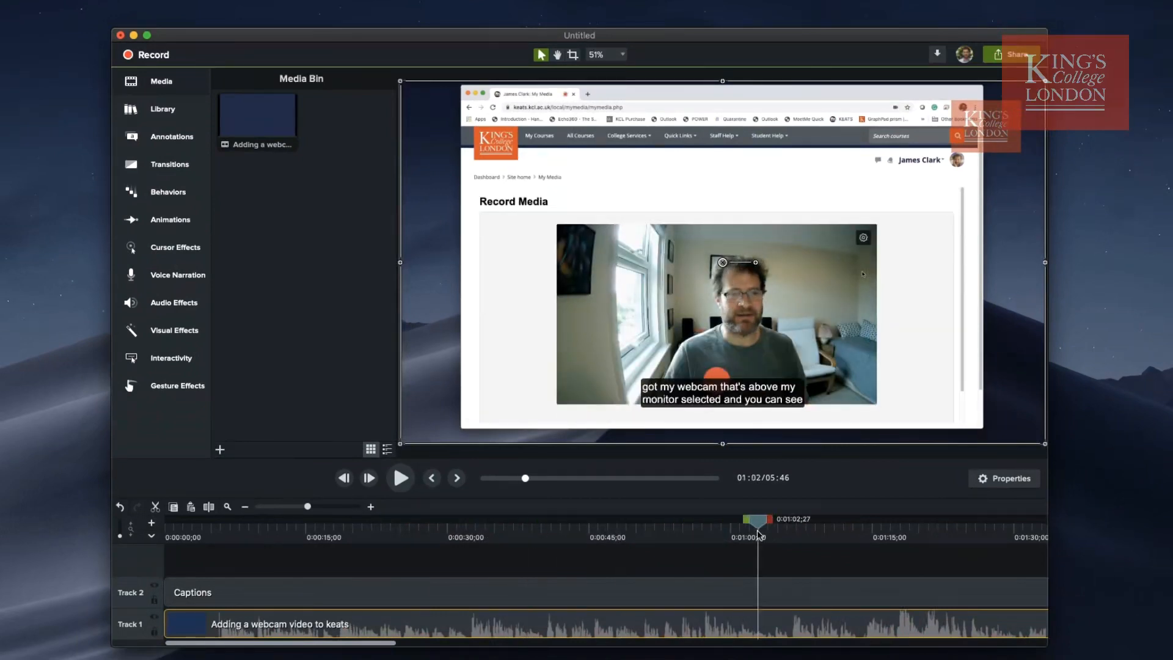
Show the caption track for the Captions clip and turn on the display of non-compliant durations.
click(578, 596)
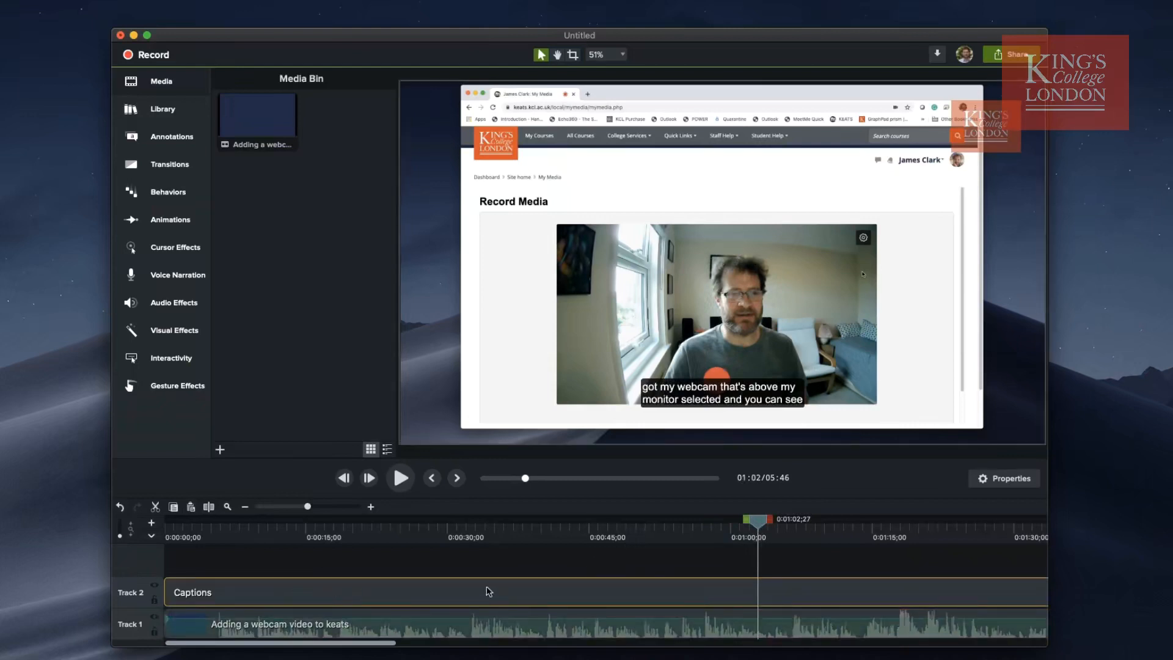
click(1008, 483)
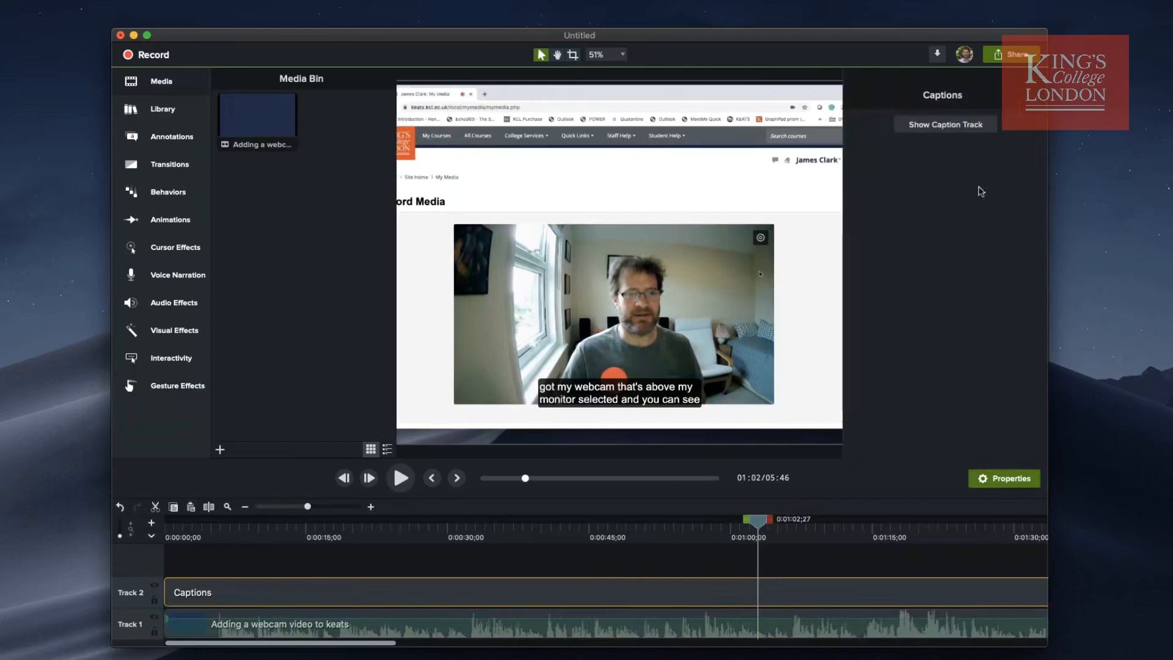
click(957, 125)
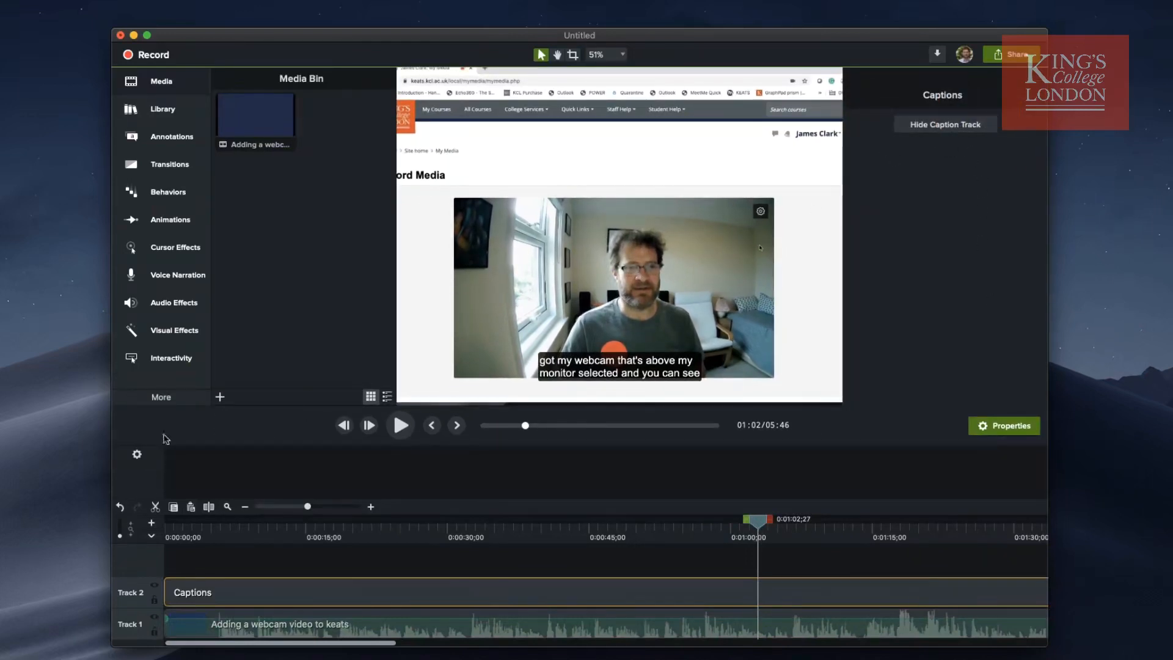
click(136, 454)
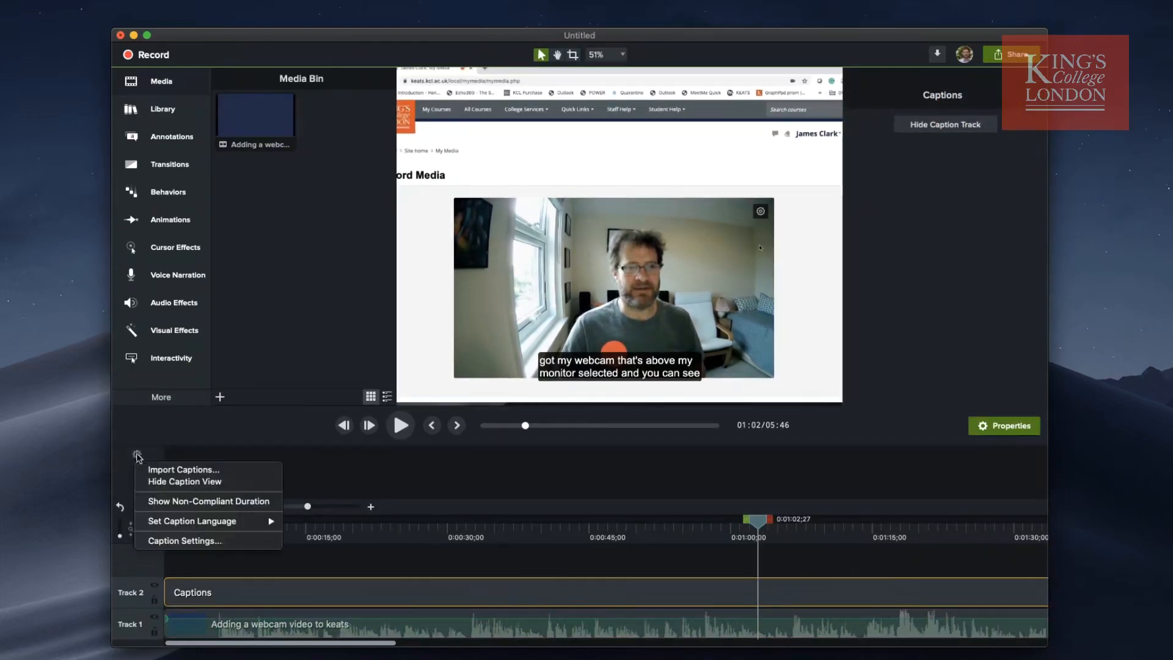
click(160, 500)
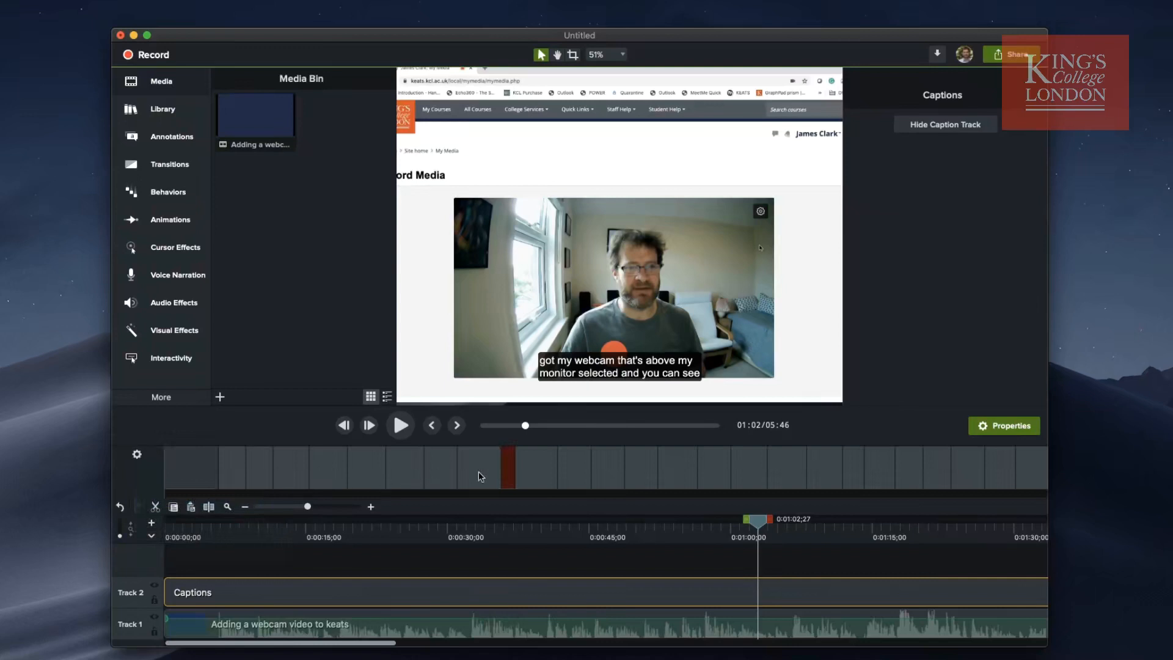
Open three consecutive captions from about 0:37 for review, and try clearing the third caption's text before undoing the deletion.
click(541, 477)
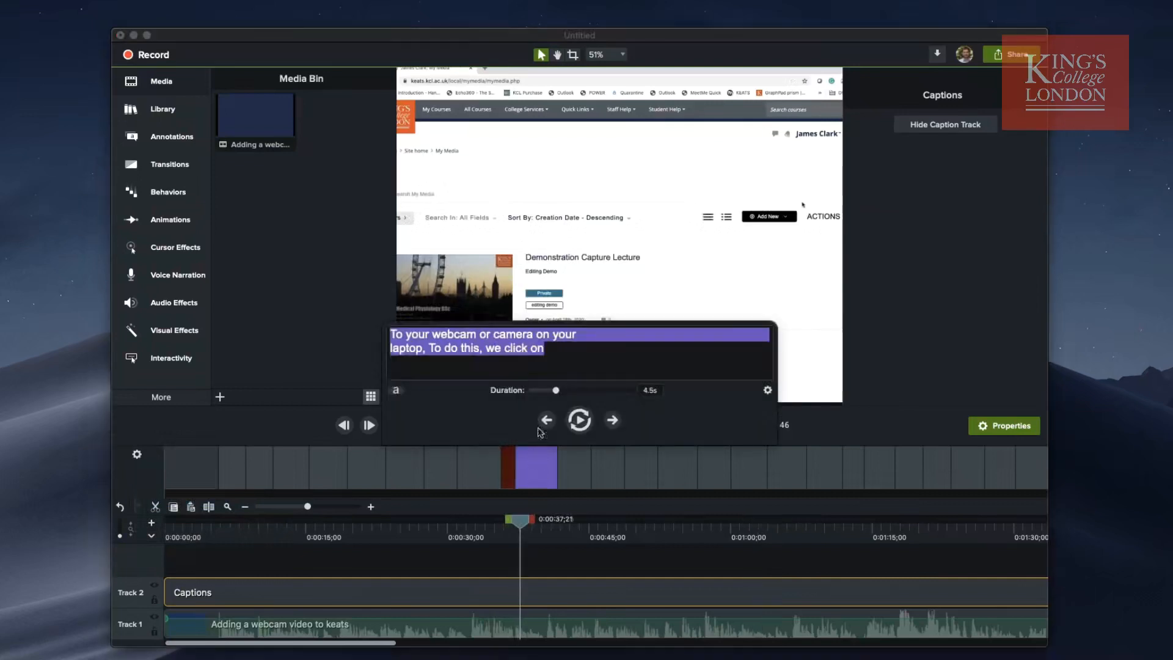
click(570, 465)
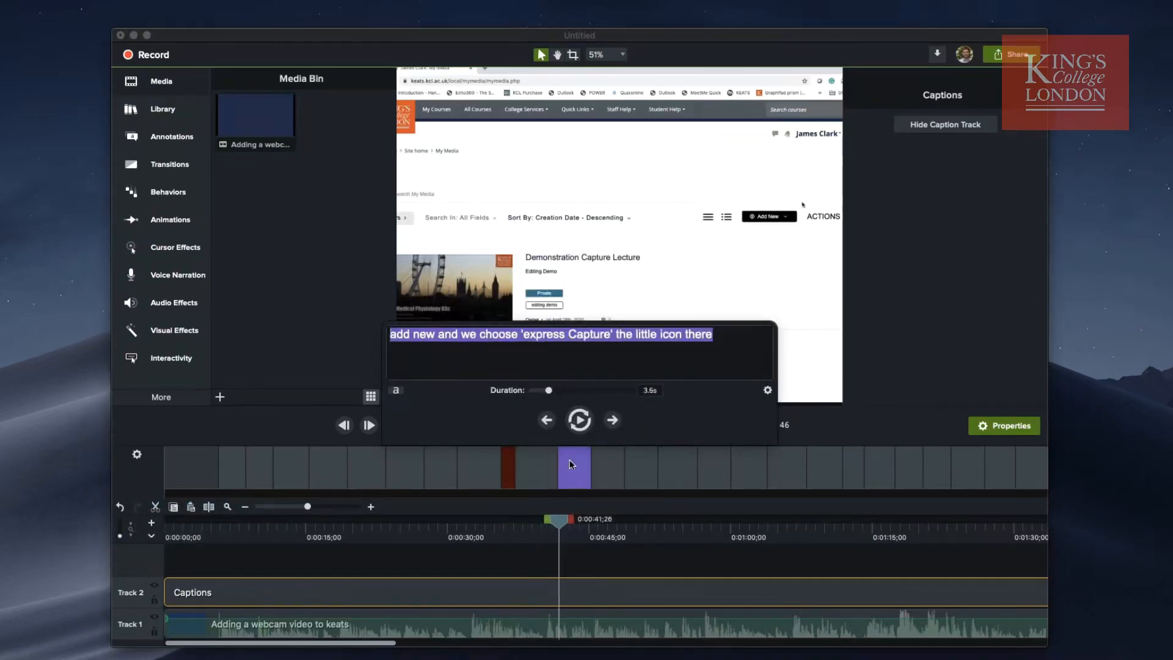
click(608, 472)
key(BackSpace)
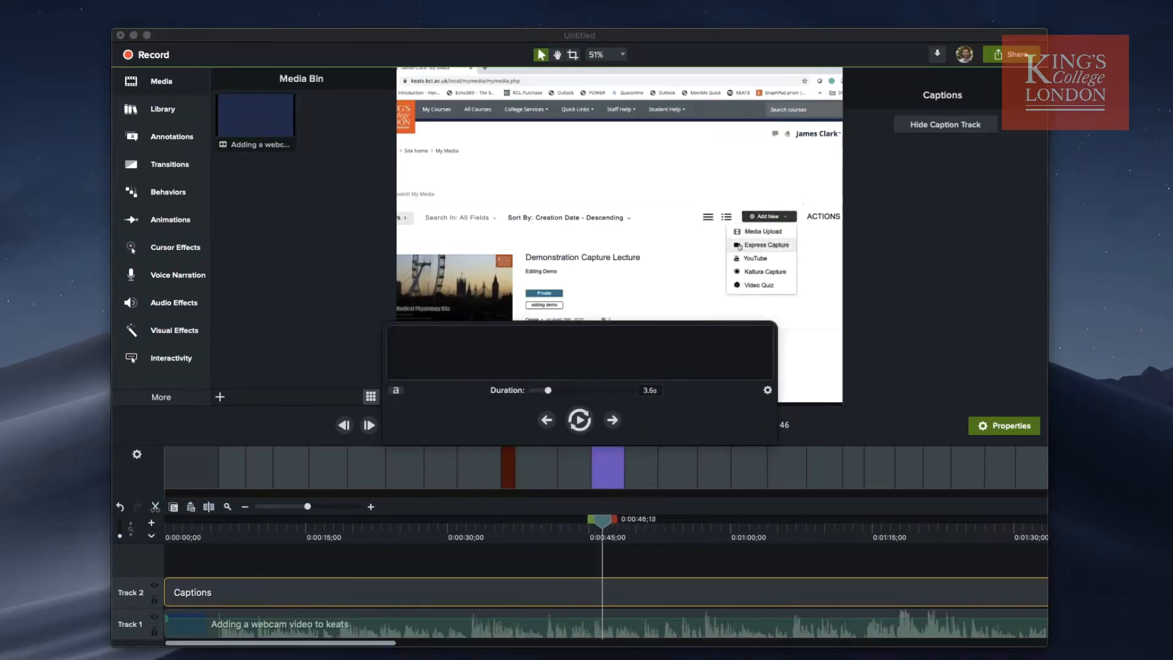
key(super+z)
click(871, 445)
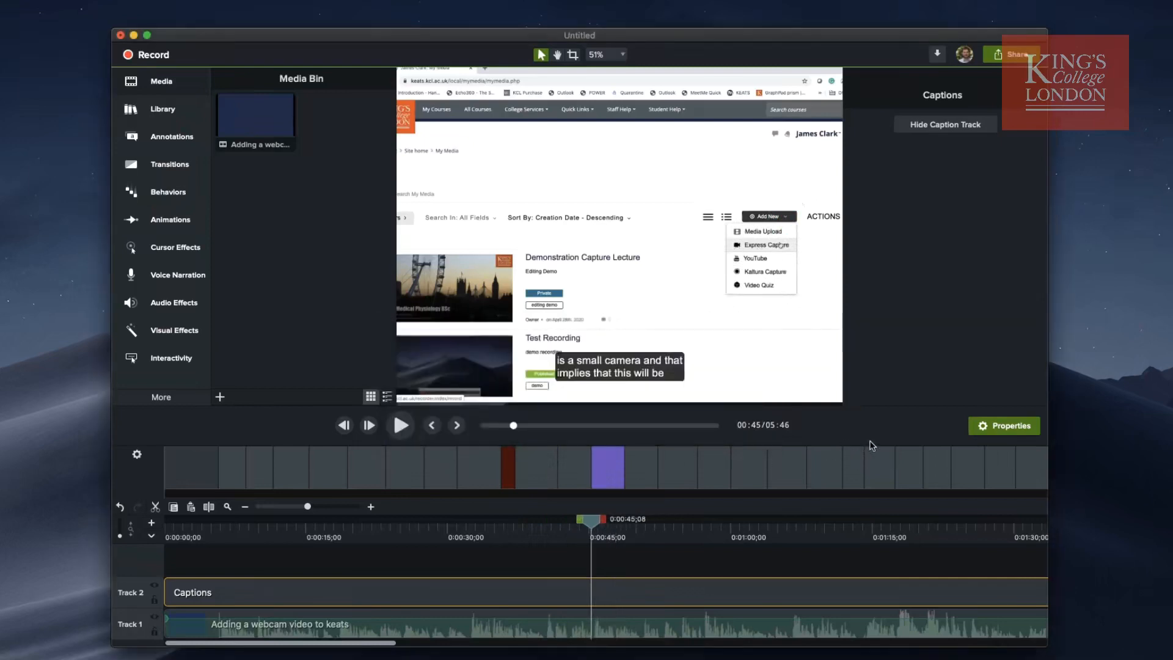